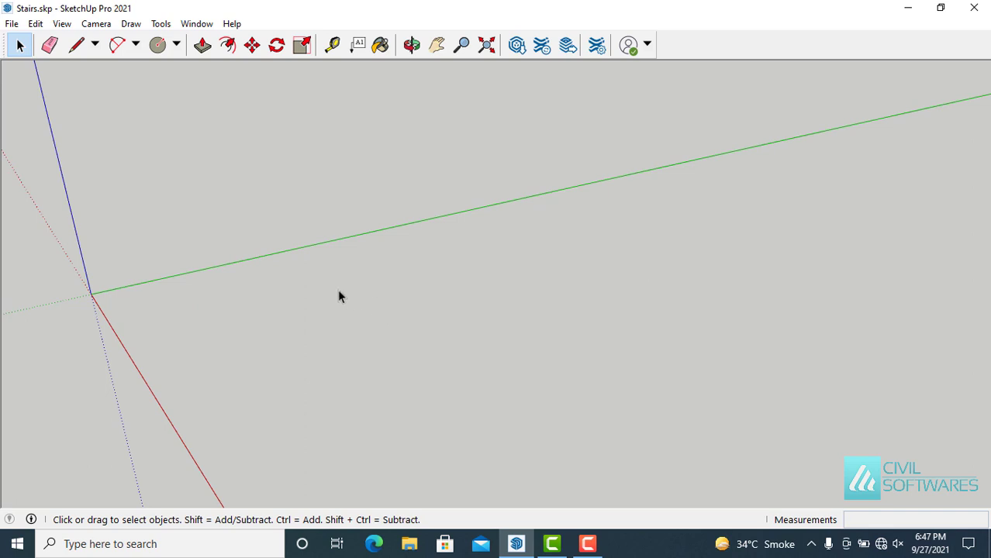
# Step: Draw the first tread's 3'6" by 1' rectangle from a corner on the ground, then zoom in
pyautogui.click(179, 48)
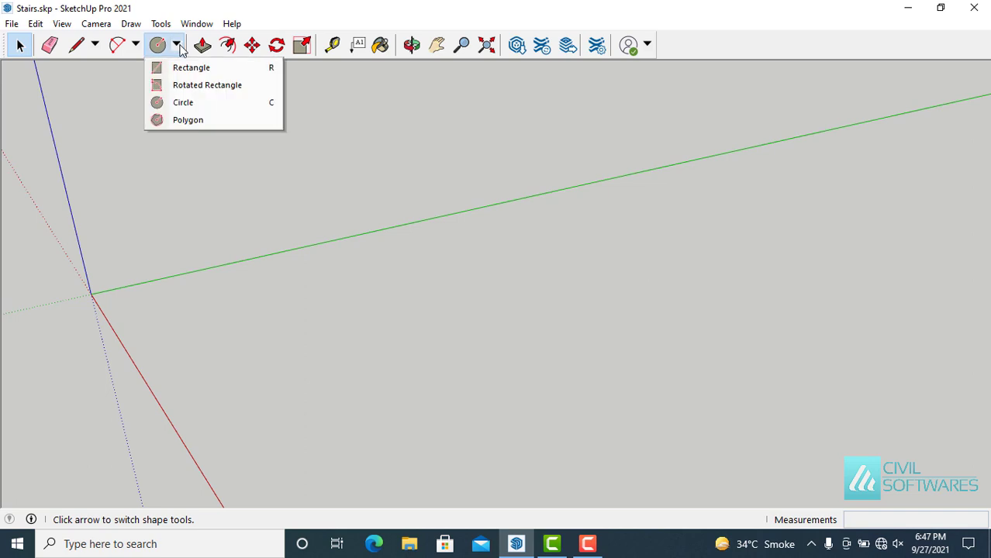
pyautogui.click(180, 67)
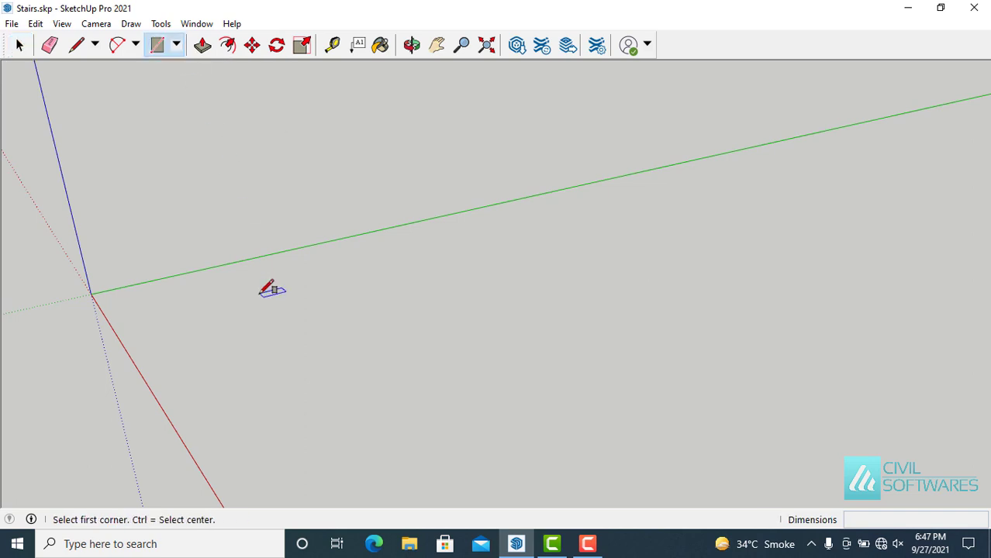
pyautogui.click(256, 351)
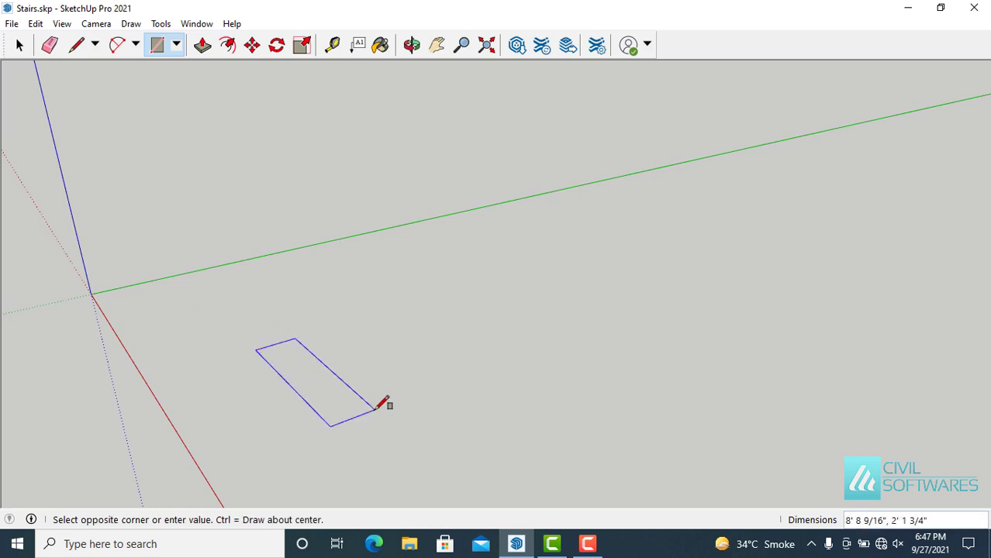
pyautogui.write("3'")
pyautogui.write('6",1')
pyautogui.press('Return')
pyautogui.press('space')
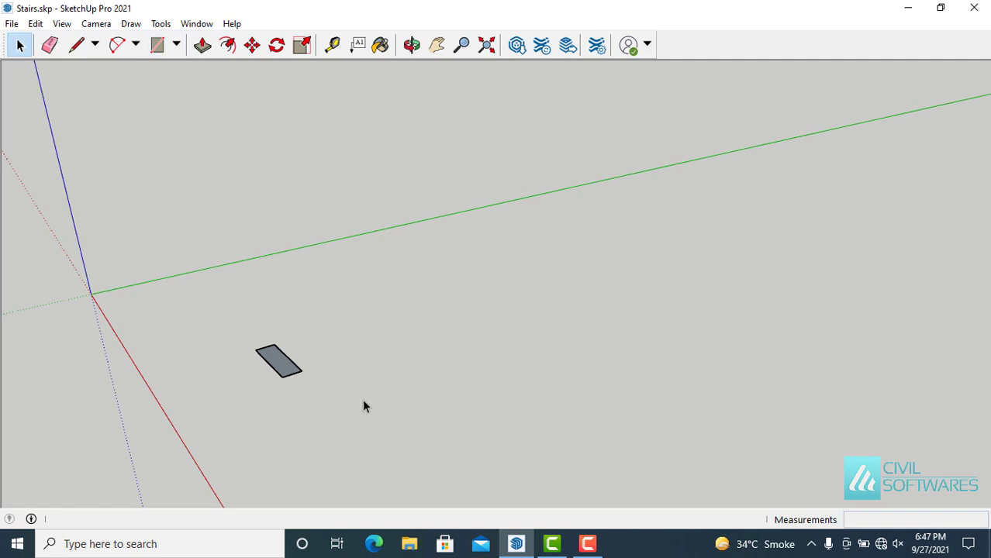
pyautogui.scroll(2, 238, 369)
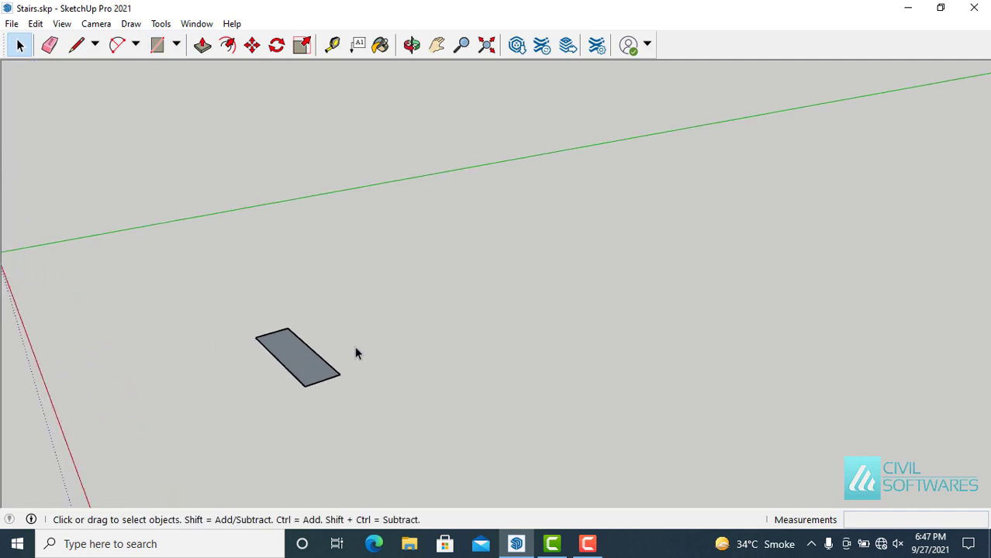
pyautogui.scroll(2, 333, 355)
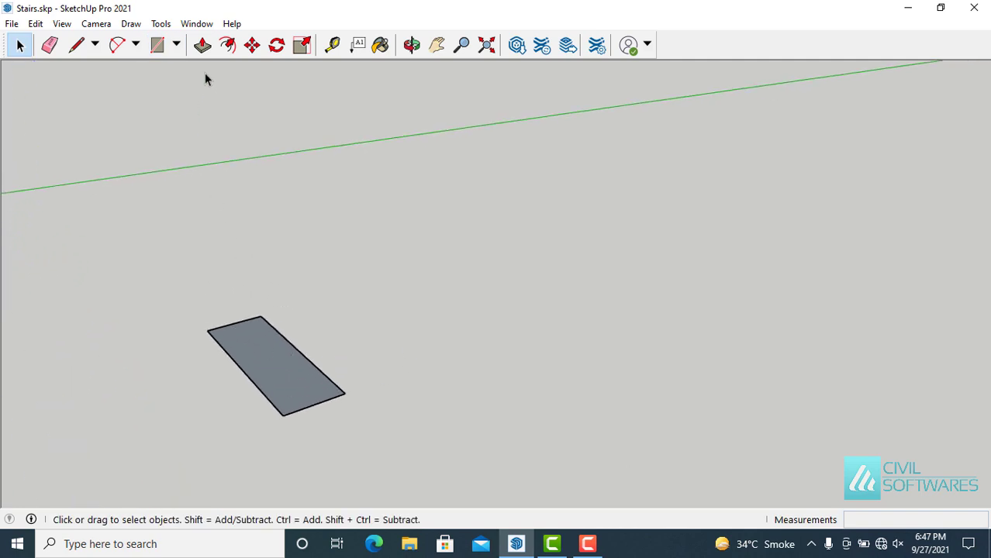
# Step: Push/Pull the rectangle up 9 inches into a box and select the whole box
pyautogui.click(203, 45)
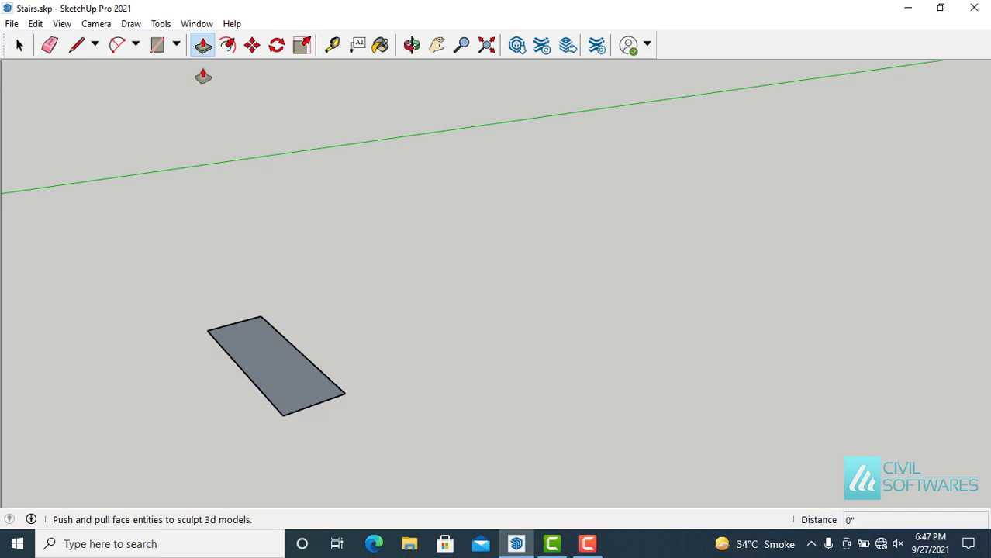
pyautogui.click(295, 384)
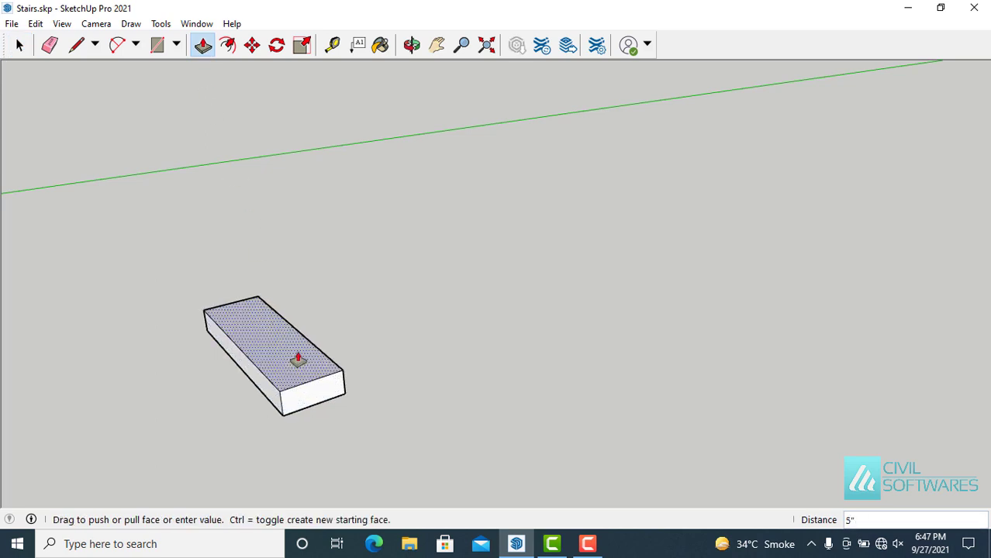
pyautogui.write('9')
pyautogui.press('Return')
pyautogui.press('space')
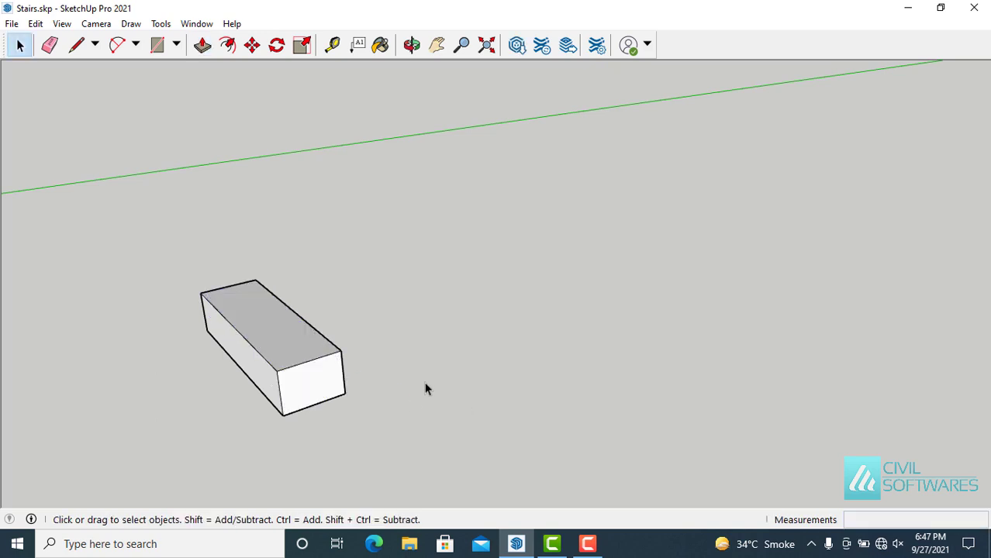
pyautogui.moveTo(157, 249); pyautogui.dragTo(419, 447)
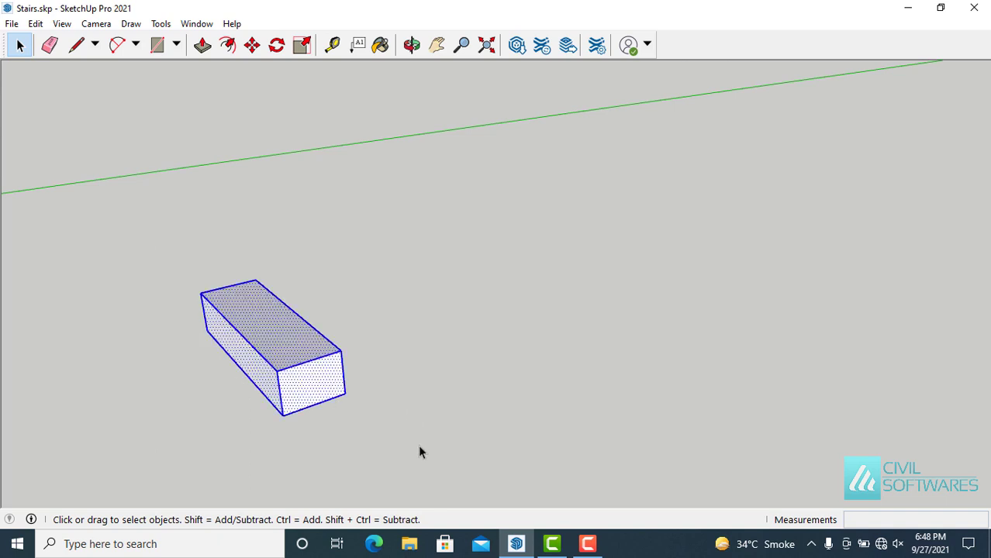
# Step: Make the selected box a component with the definition name 'stairs'
pyautogui.rightClick(295, 383)
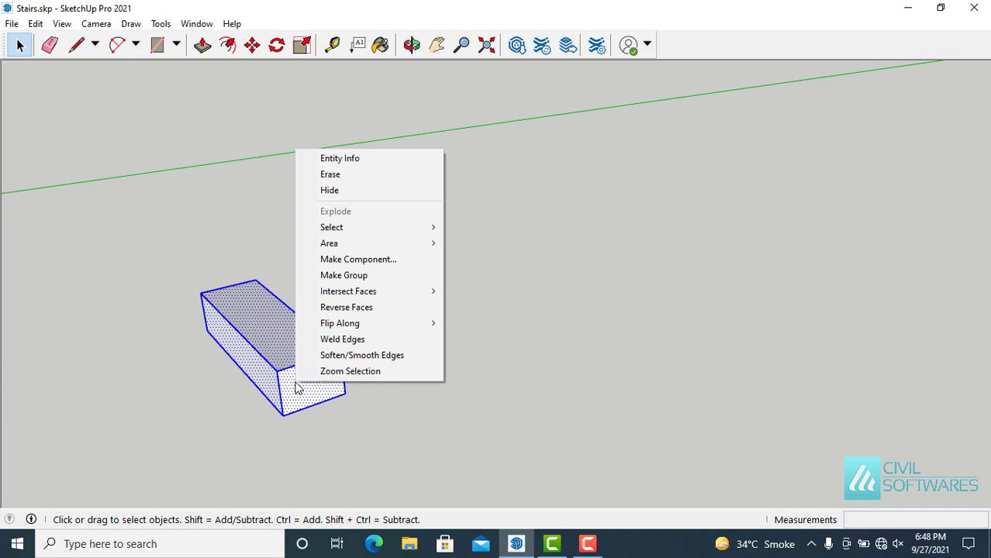
pyautogui.click(334, 259)
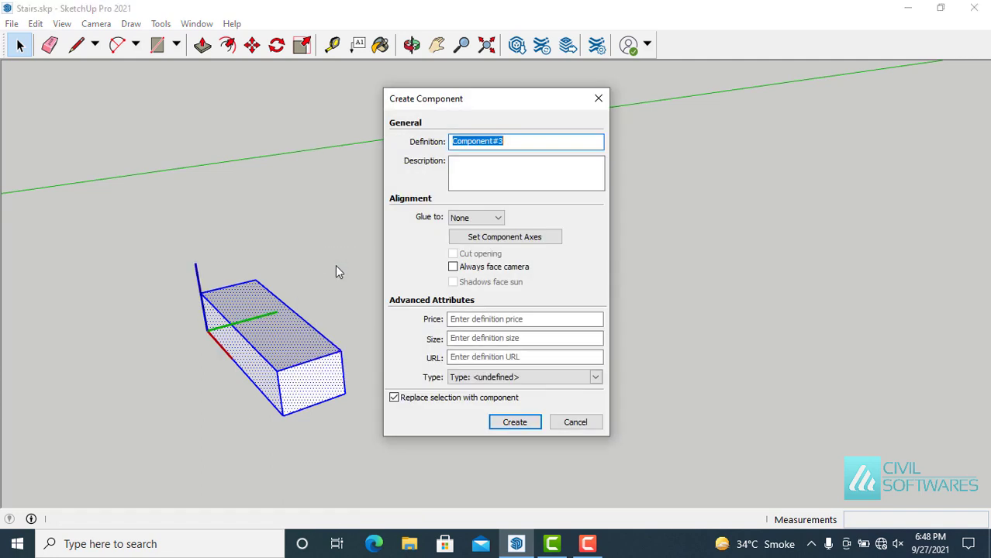
pyautogui.write('sta')
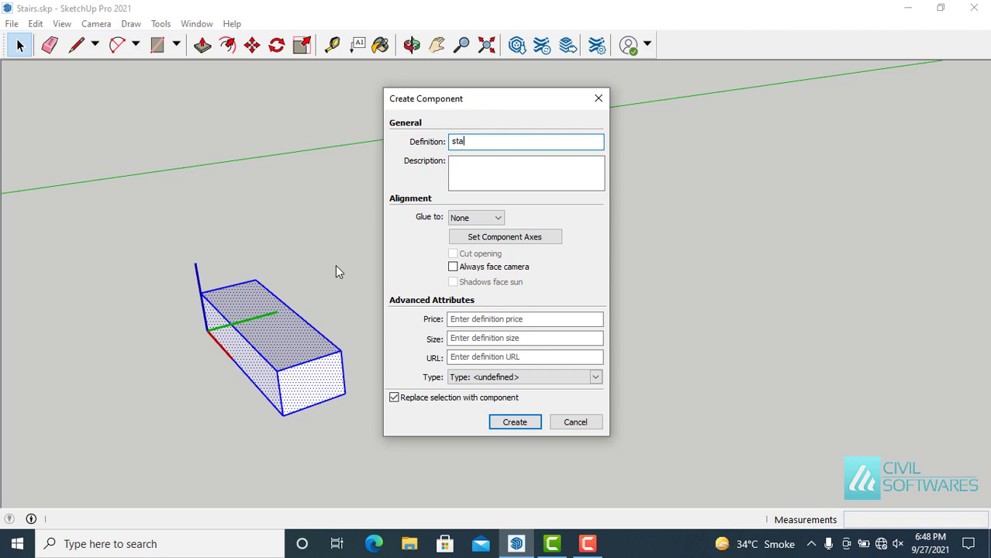
pyautogui.write('irs')
pyautogui.click(517, 424)
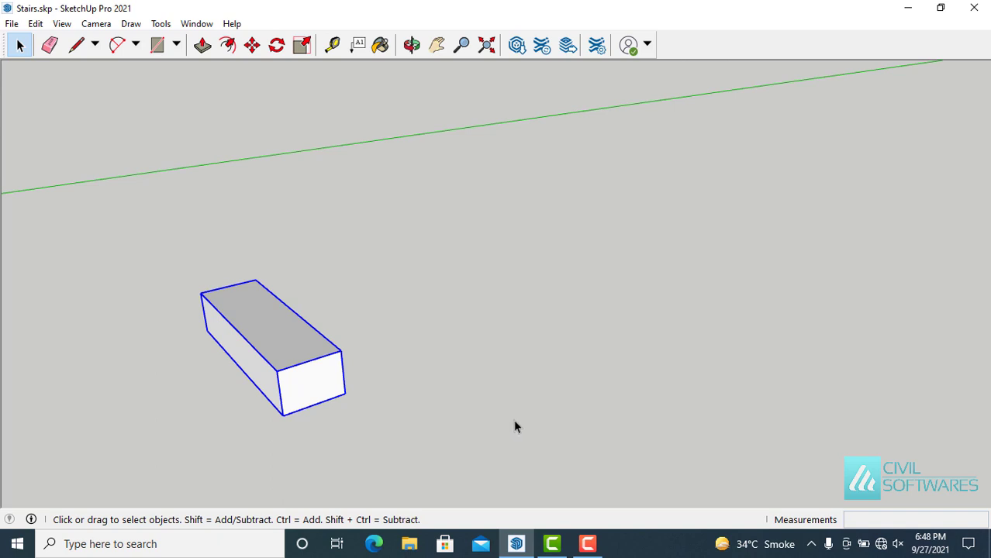
# Step: Copy the stairs component from its bottom front corner to its top back corner, repeated 11x
pyautogui.click(252, 45)
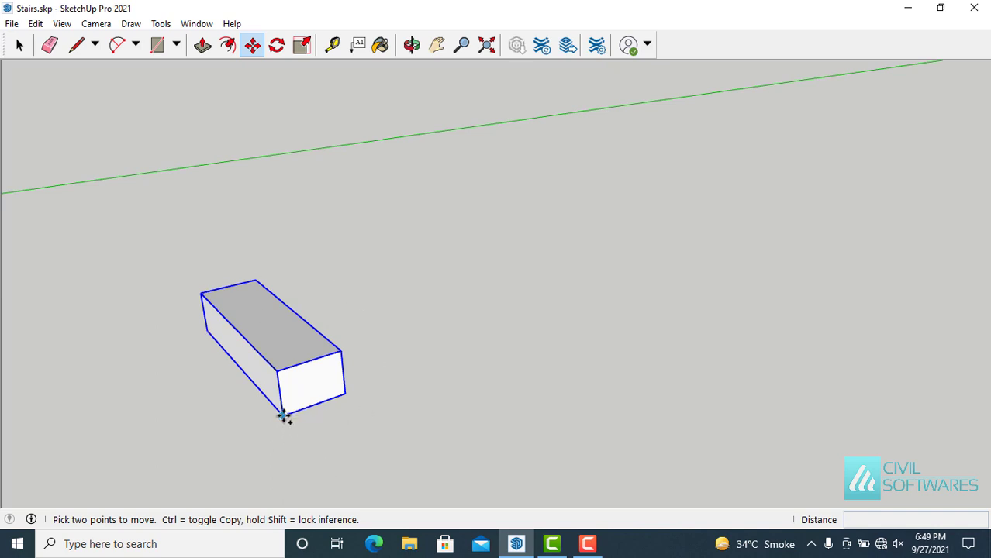
pyautogui.click(282, 416)
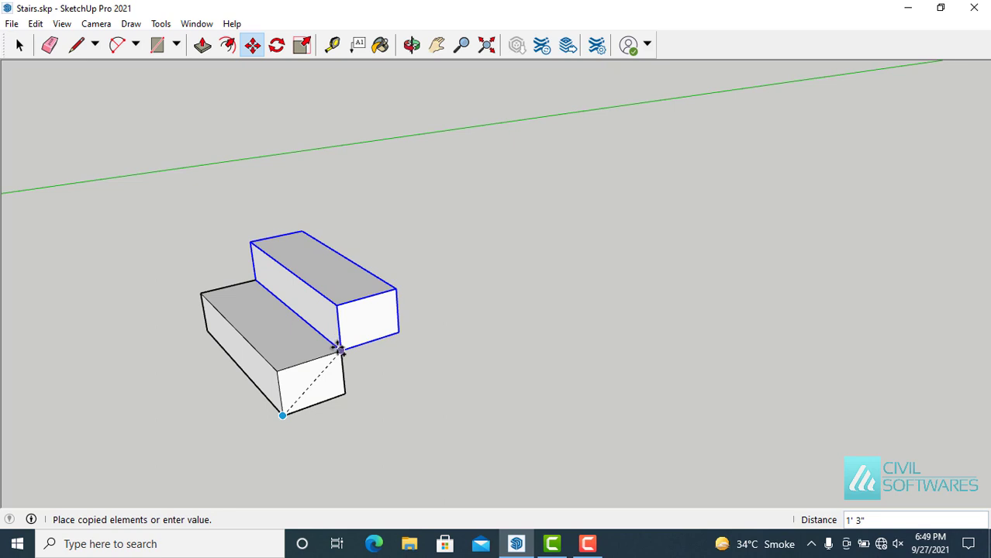
pyautogui.click(340, 351)
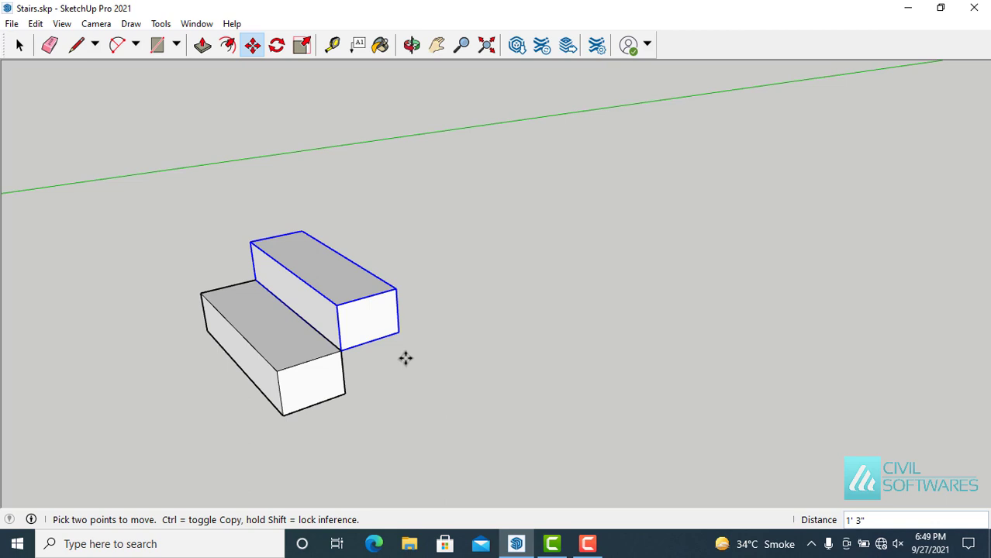
pyautogui.write('11x')
pyautogui.press('Return')
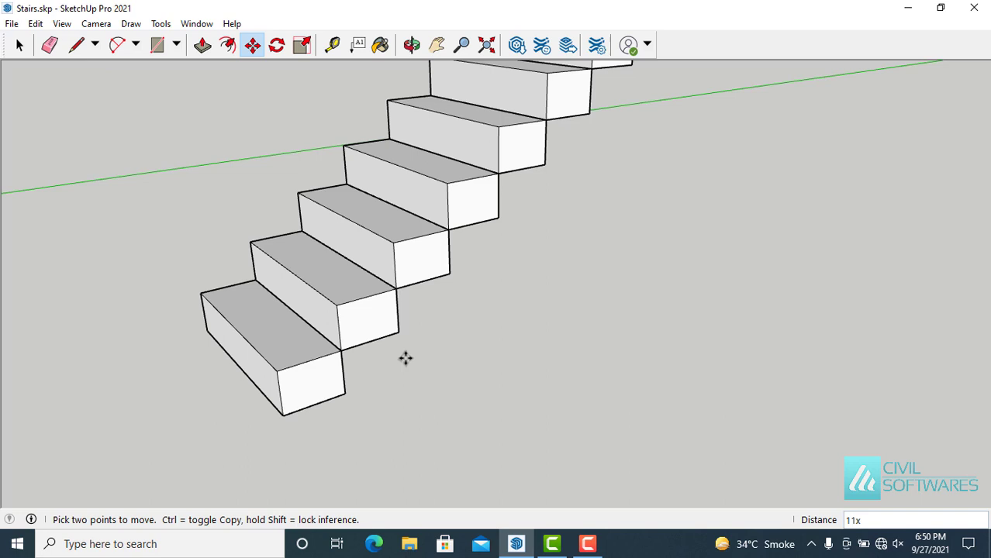
pyautogui.scroll(-1, 405, 357)
pyautogui.scroll(-1, 405, 358)
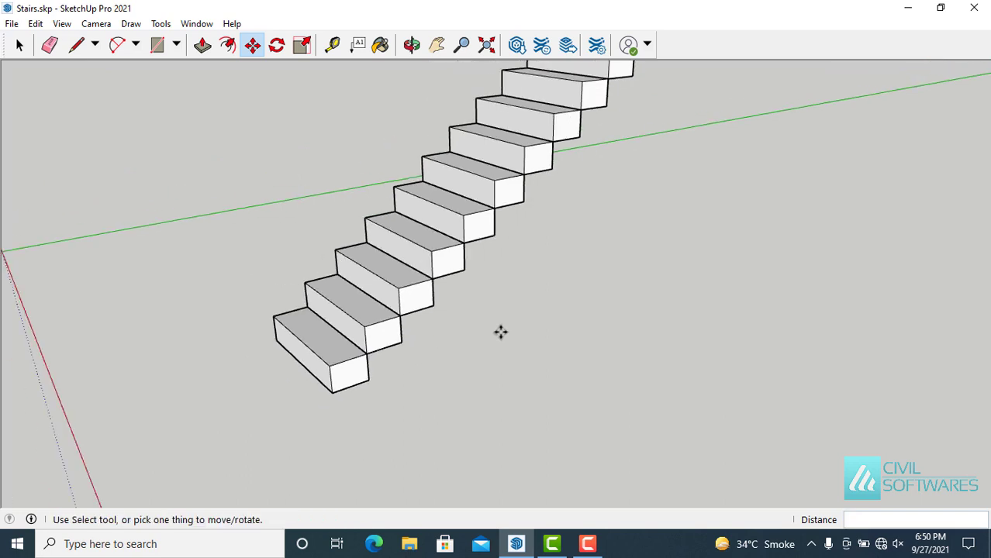
pyautogui.moveTo(501, 331); pyautogui.dragTo(471, 351, button='middle')
pyautogui.press('space')
pyautogui.scroll(-2, 477, 358)
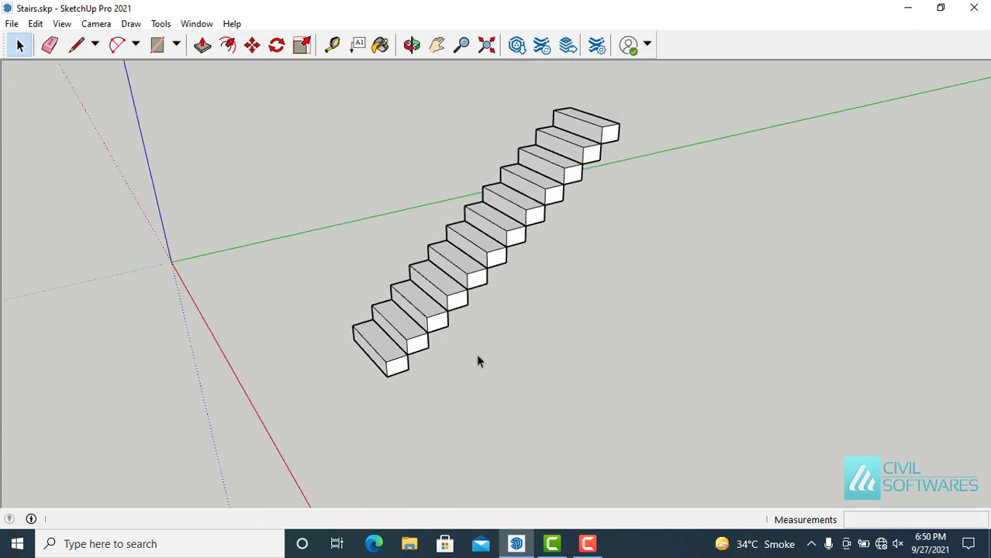
pyautogui.scroll(3, 584, 132)
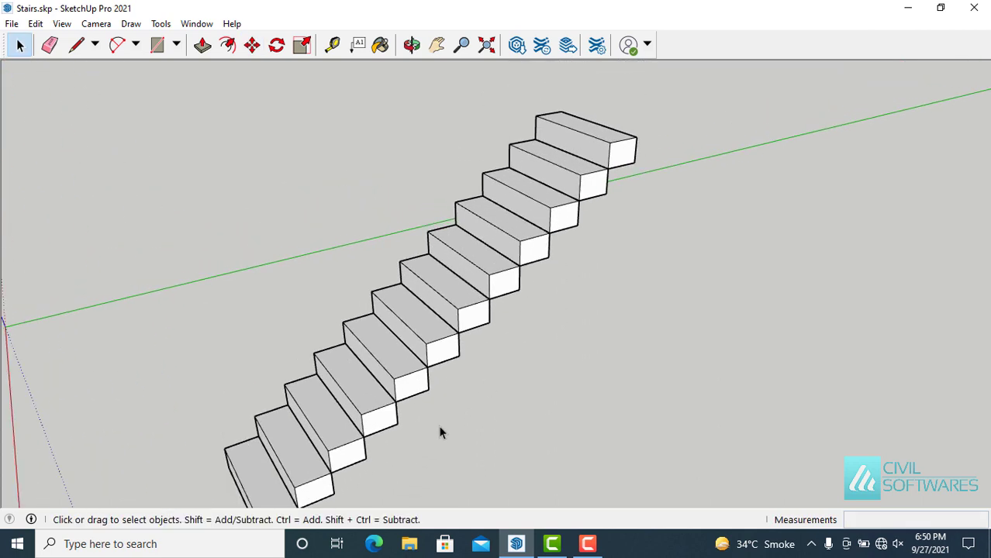
pyautogui.scroll(-1, 440, 432)
pyautogui.moveTo(436, 447); pyautogui.dragTo(406, 434, button='middle')
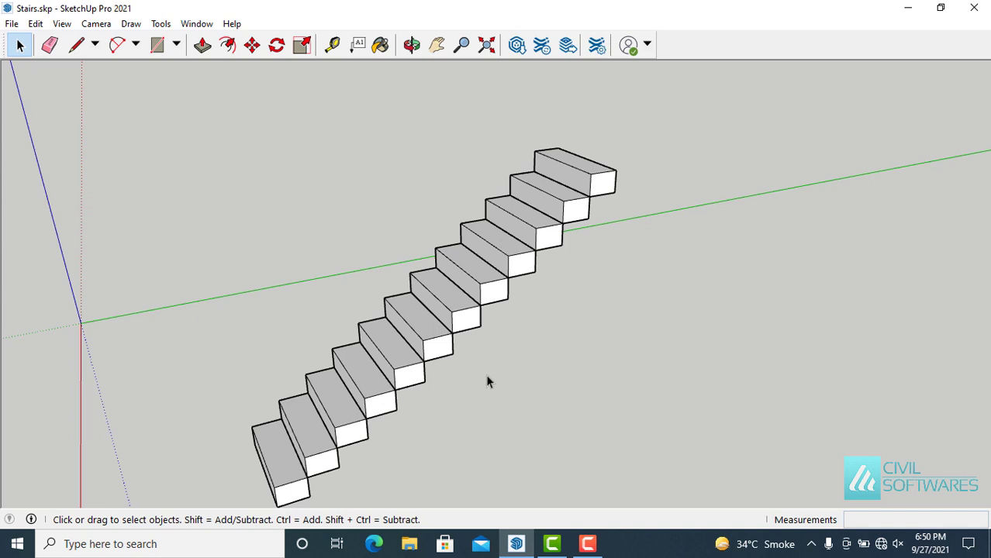
pyautogui.scroll(1, 434, 371)
pyautogui.scroll(2, 415, 346)
pyautogui.scroll(1, 415, 345)
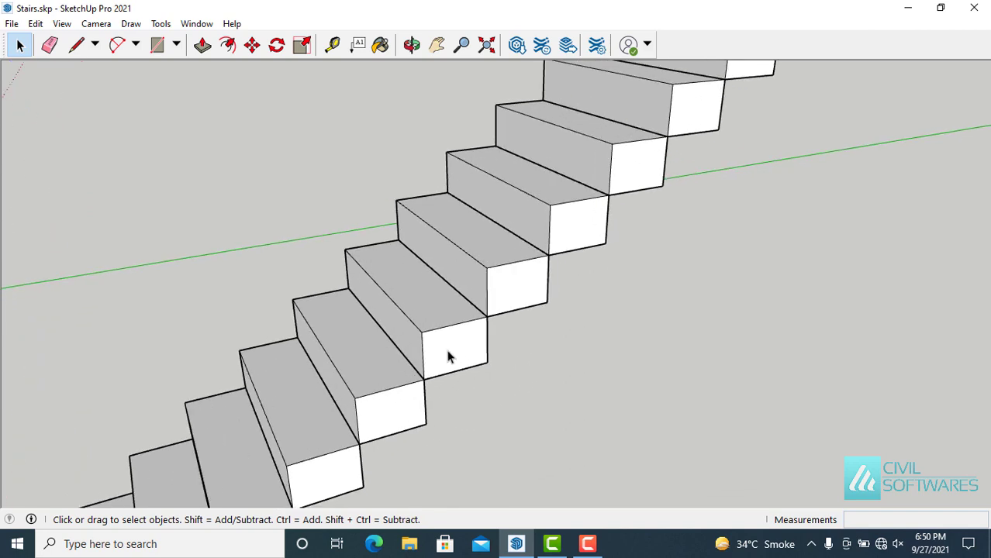
pyautogui.doubleClick(448, 357)
pyautogui.moveTo(448, 357); pyautogui.dragTo(381, 314, button='middle')
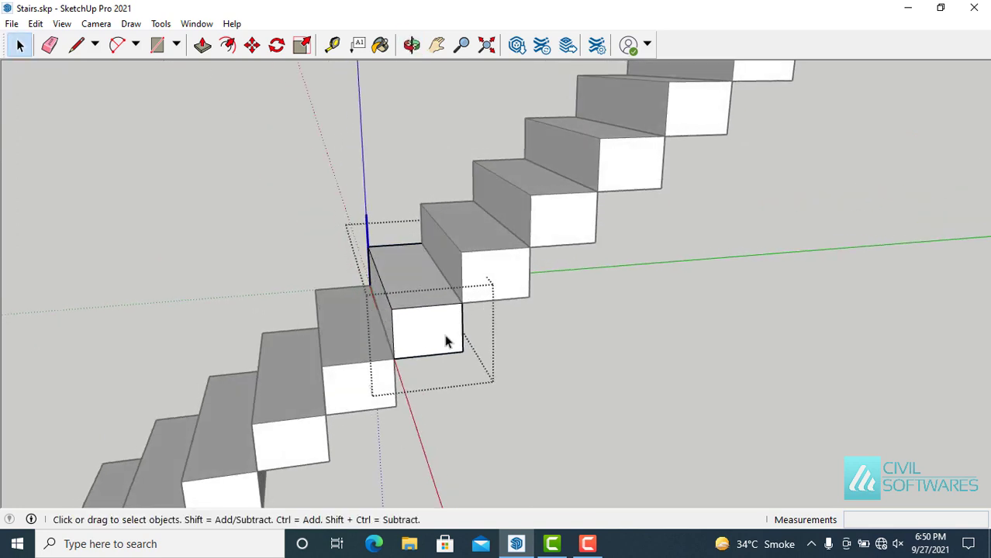
pyautogui.moveTo(423, 339); pyautogui.dragTo(427, 346, button='middle')
pyautogui.scroll(2, 427, 346)
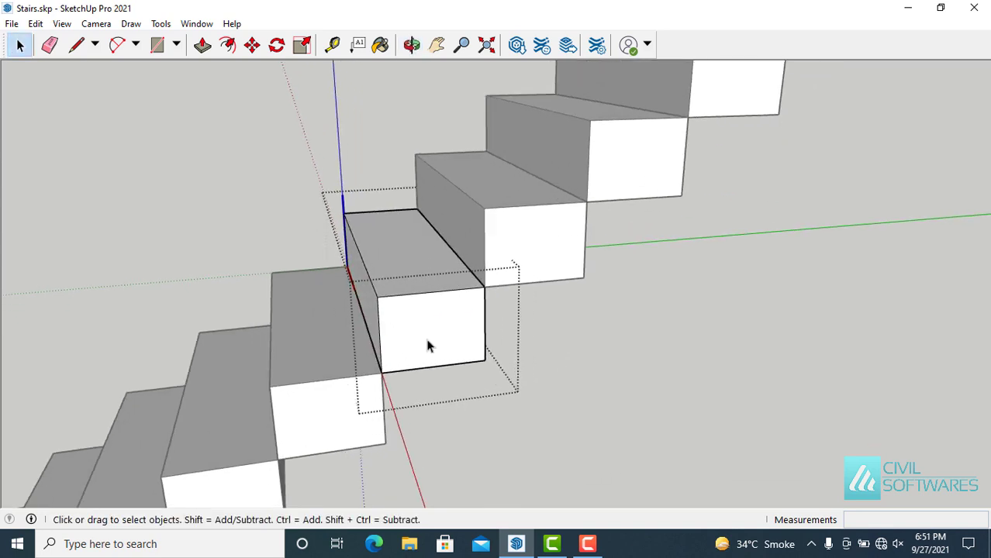
# Step: Draw a vertical then horizontal line on the step's end face, forming an L outline
pyautogui.click(76, 45)
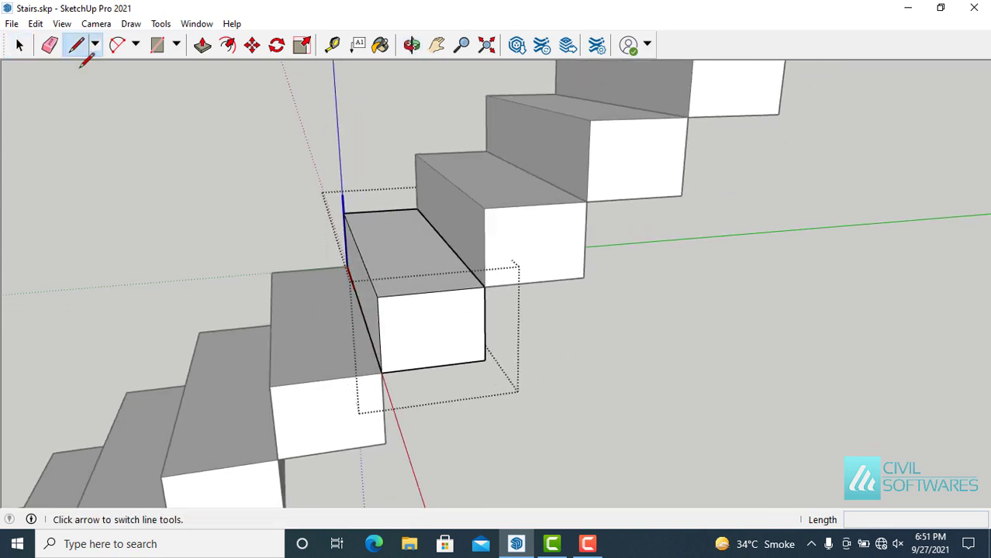
pyautogui.click(404, 370)
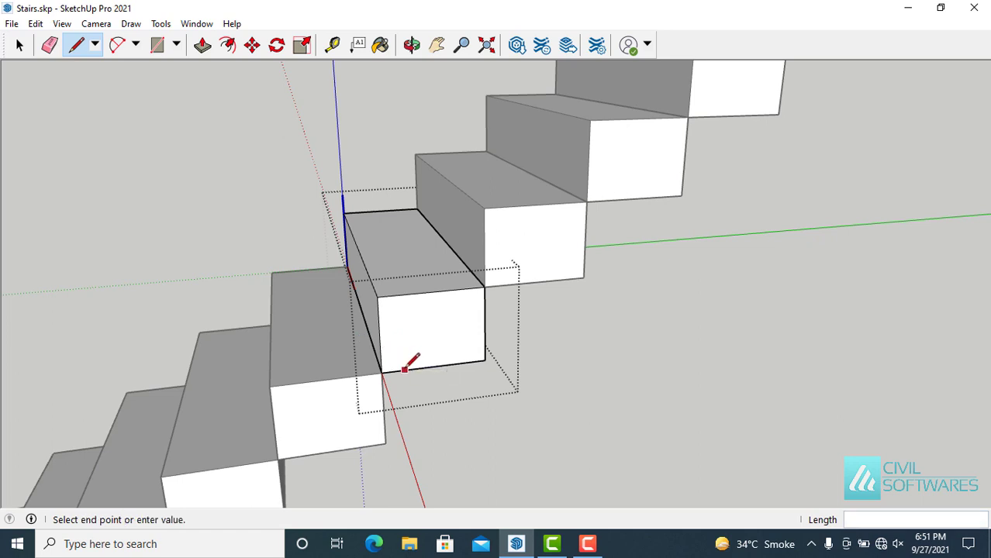
pyautogui.click(402, 317)
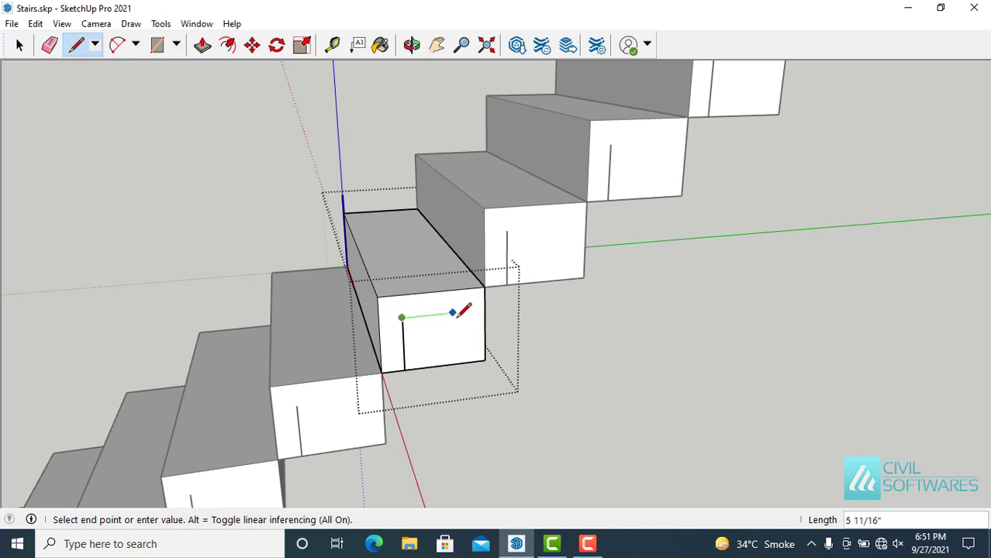
pyautogui.click(486, 311)
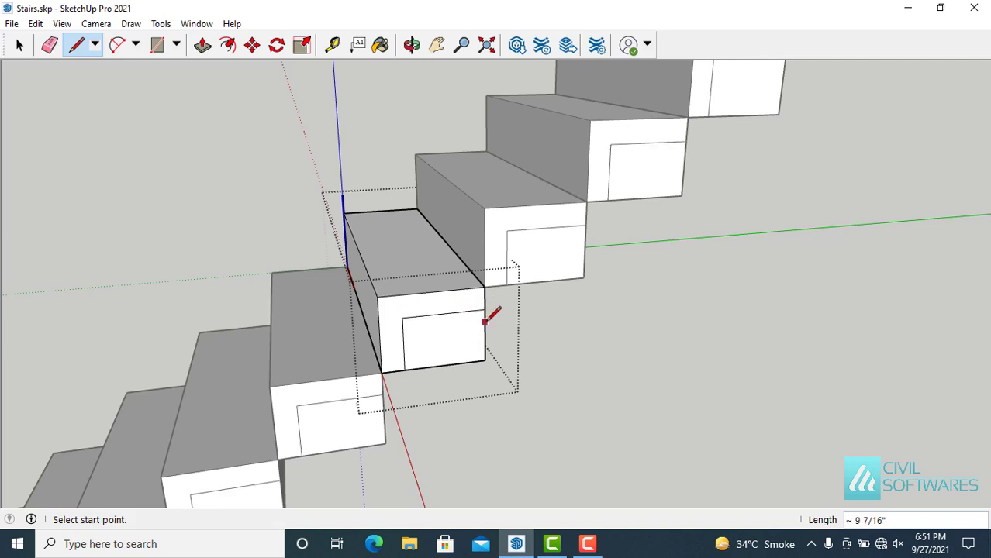
# Step: Orbit and draw a 3'6" edge across the step's side face
pyautogui.moveTo(491, 309)
pyautogui.mouseDown(button='middle')
pyautogui.moveTo(386, 276)
pyautogui.moveTo(345, 250)
pyautogui.mouseUp(button='middle')
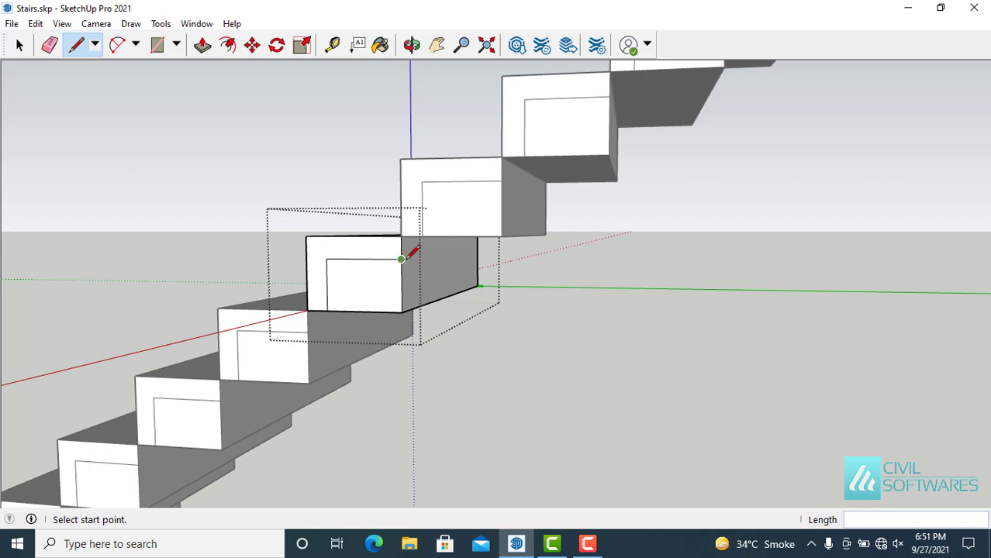
pyautogui.click(401, 259)
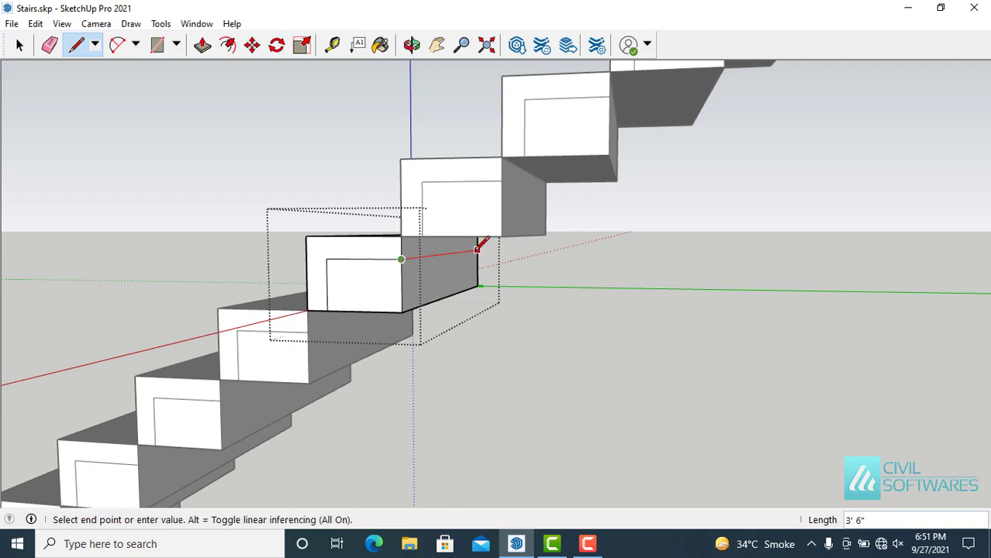
pyautogui.click(477, 250)
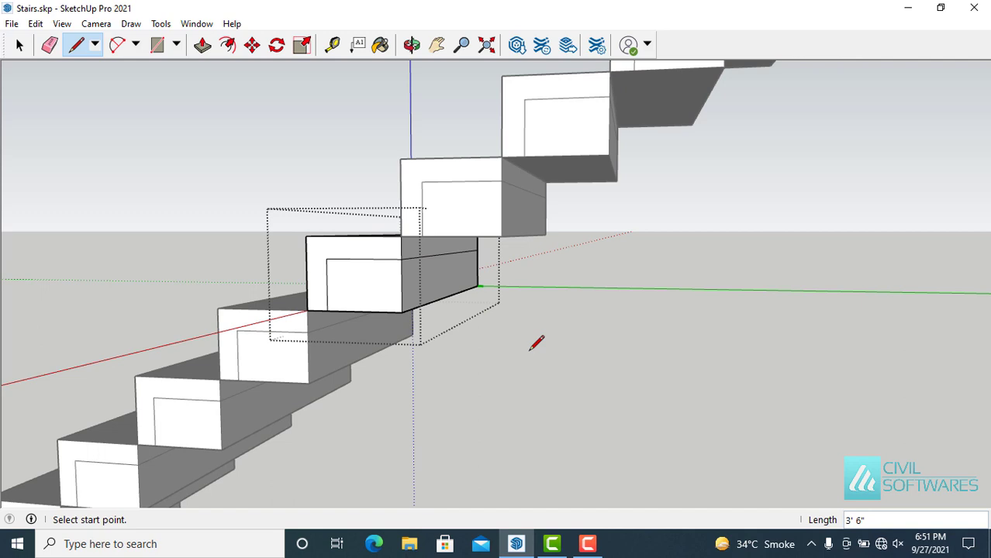
pyautogui.press('space')
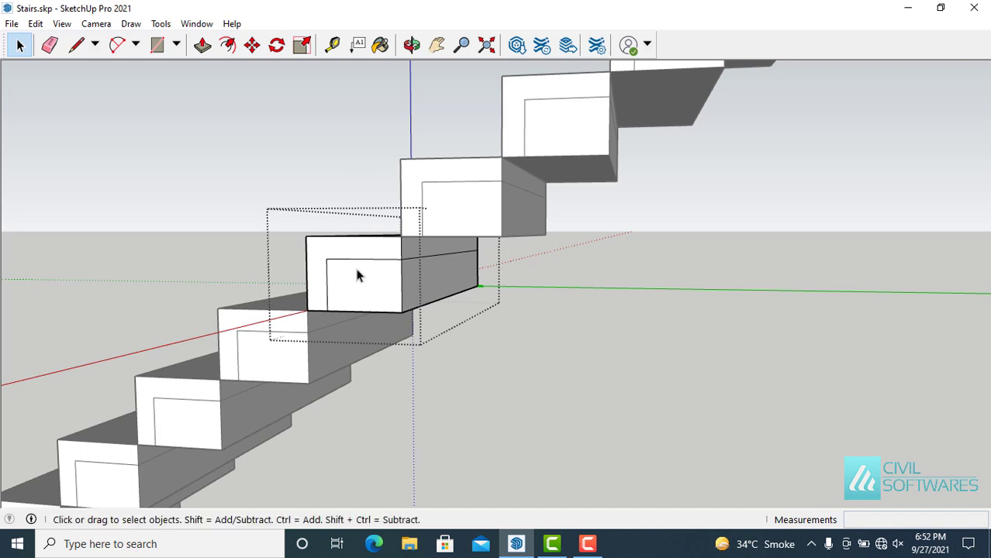
# Step: Push away the step's lower block and its leftover face, leaving an L-shaped tread
pyautogui.scroll(2, 354, 265)
pyautogui.click(203, 44)
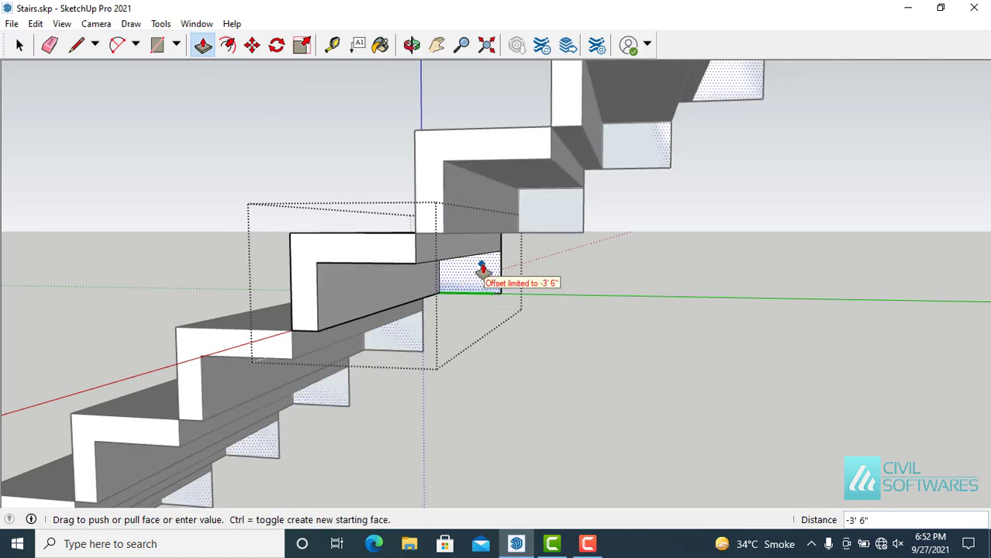
pyautogui.moveTo(403, 307); pyautogui.dragTo(482, 279)
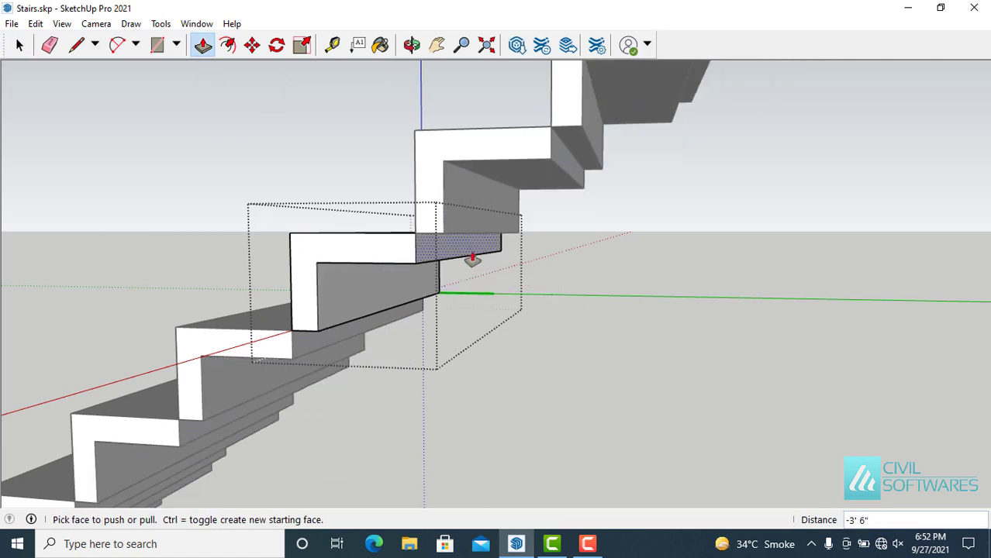
pyautogui.moveTo(466, 240); pyautogui.dragTo(469, 198)
pyautogui.press('space')
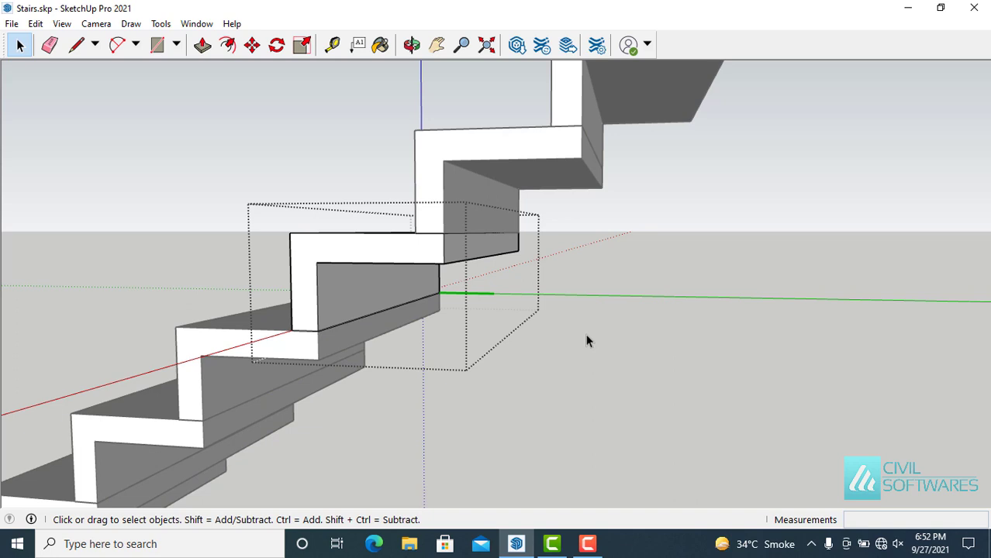
# Step: Orbit out to view the whole staircase and exit the step component's editing
pyautogui.scroll(-3, 583, 336)
pyautogui.scroll(-3, 580, 340)
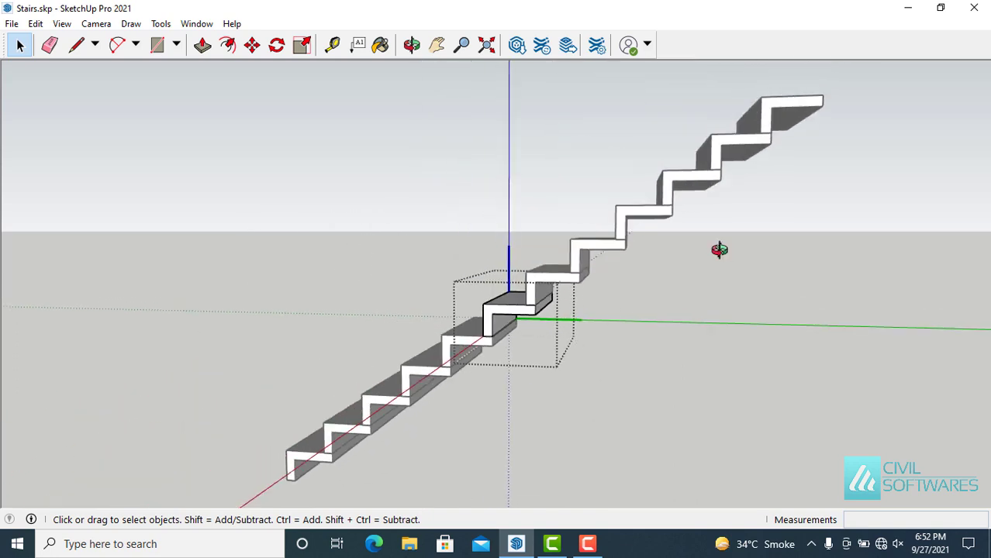
pyautogui.moveTo(720, 250)
pyautogui.mouseDown(button='middle')
pyautogui.moveTo(583, 331)
pyautogui.moveTo(763, 133)
pyautogui.mouseUp(button='middle')
pyautogui.scroll(2, 767, 182)
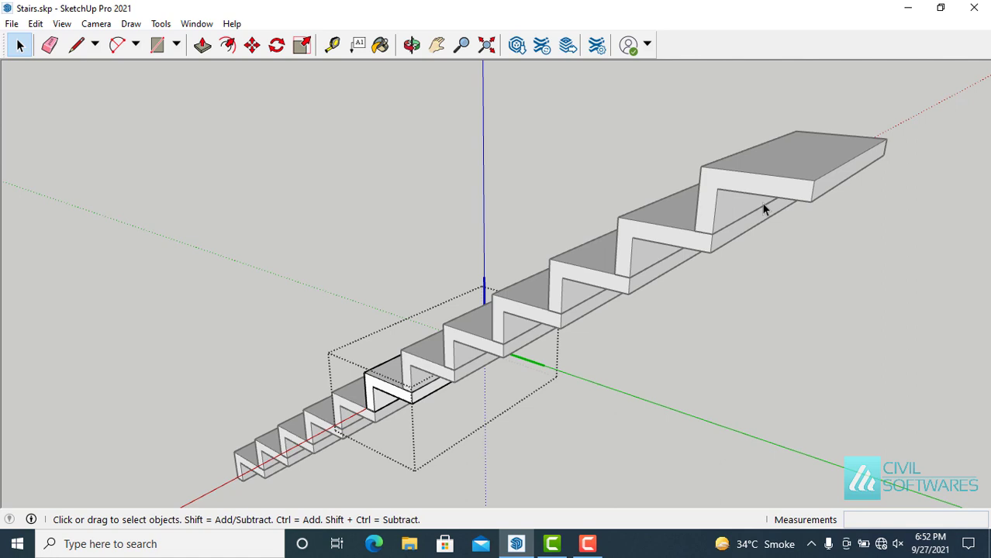
pyautogui.scroll(-2, 772, 213)
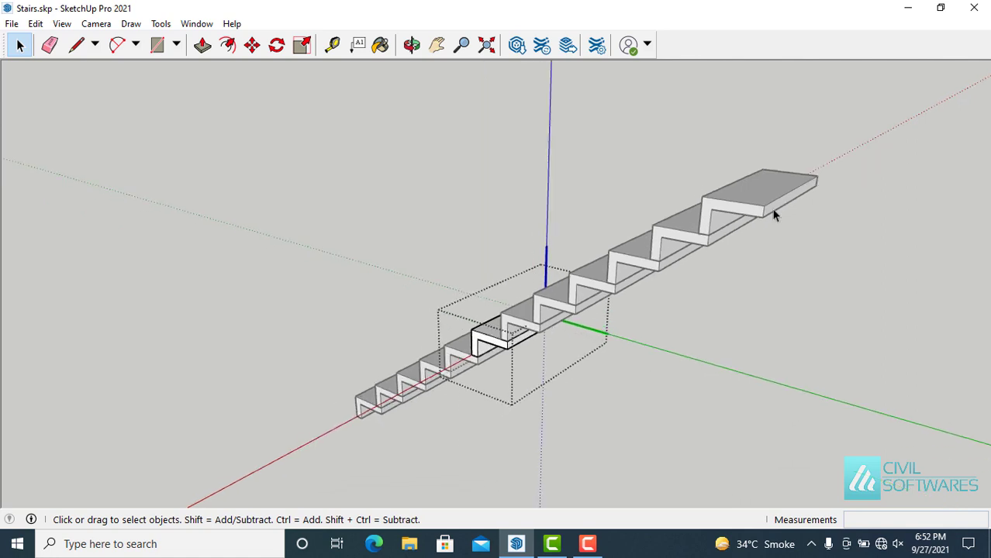
pyautogui.scroll(2, 885, 212)
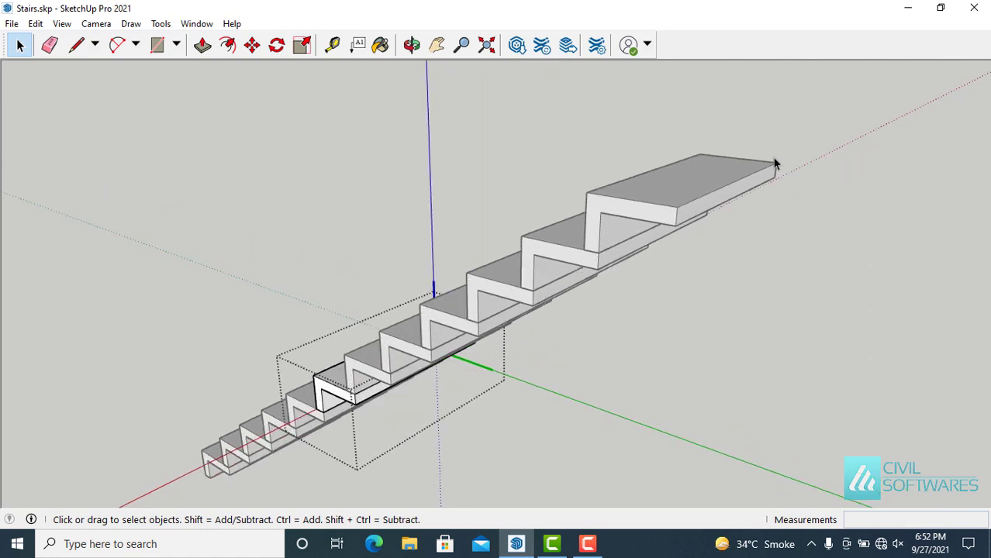
pyautogui.press('Escape')
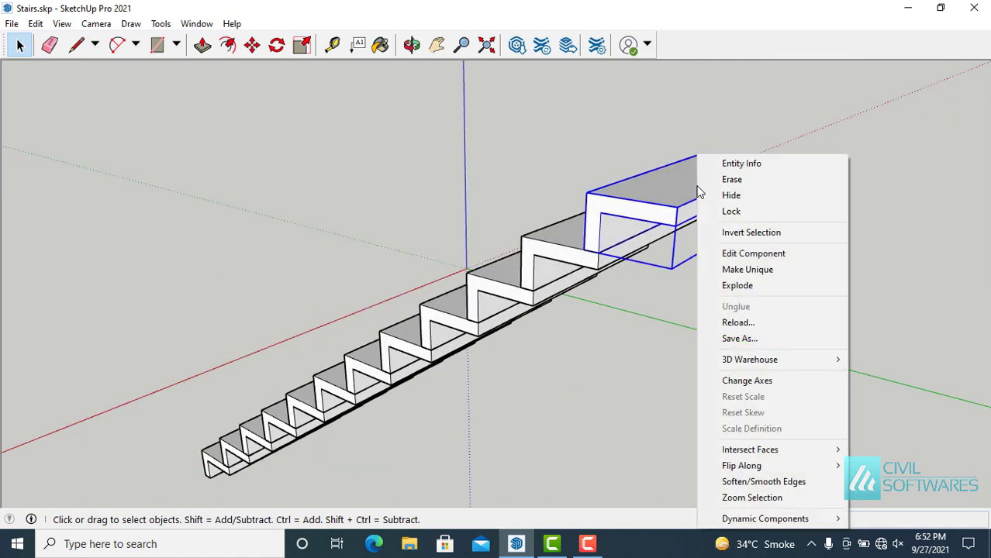
# Step: Make the top step a unique component and select its end face
pyautogui.click(769, 276)
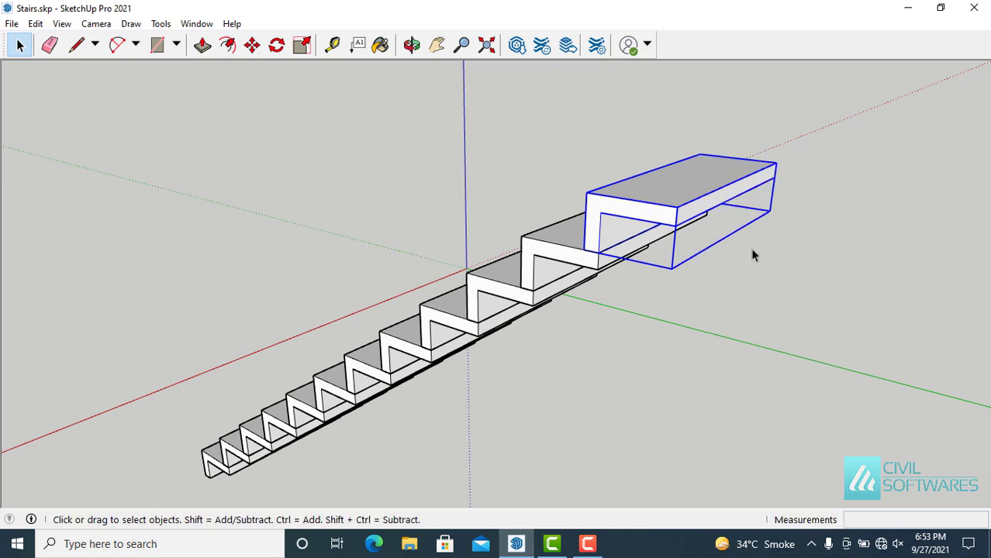
pyautogui.doubleClick(706, 213)
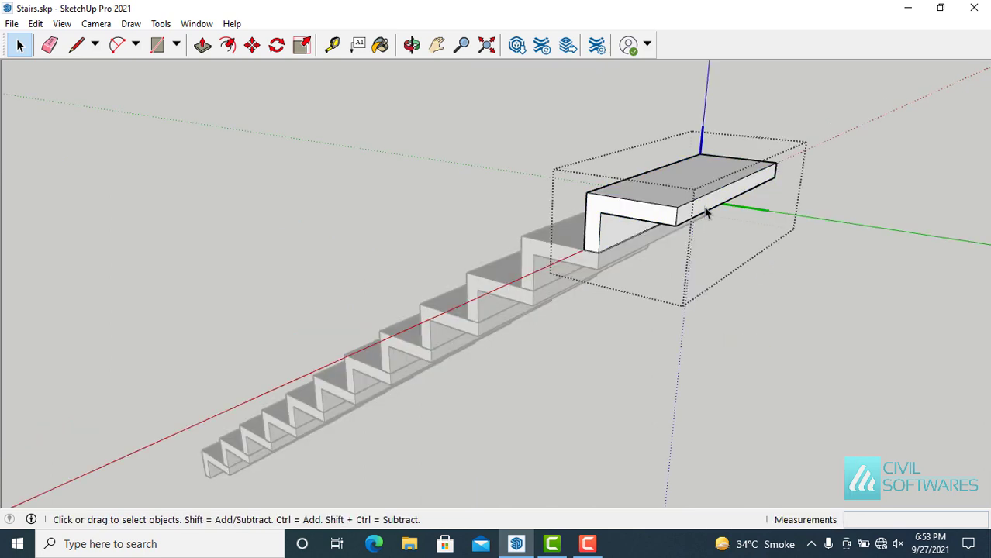
pyautogui.click(705, 210)
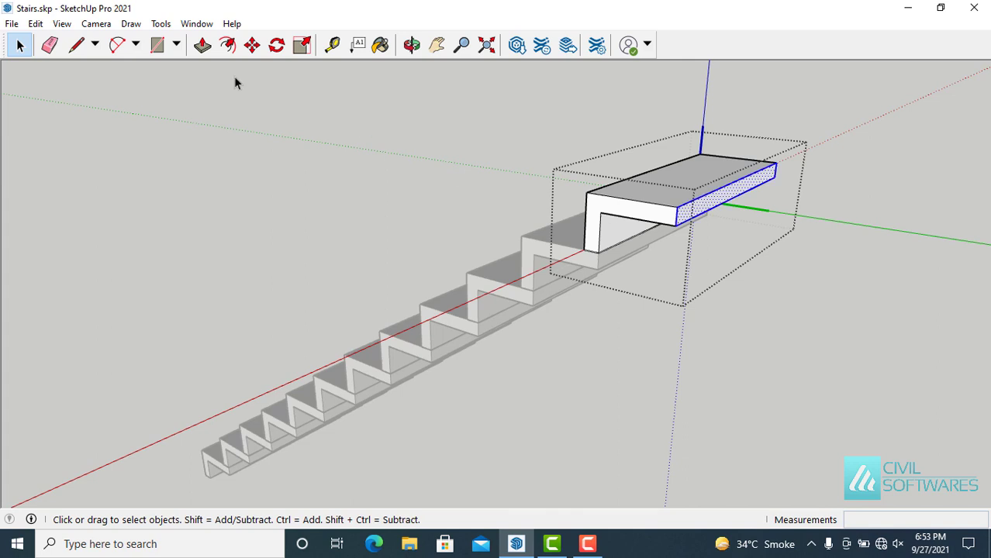
# Step: Push/Pull the top step's end face 3' outward into a landing
pyautogui.click(202, 49)
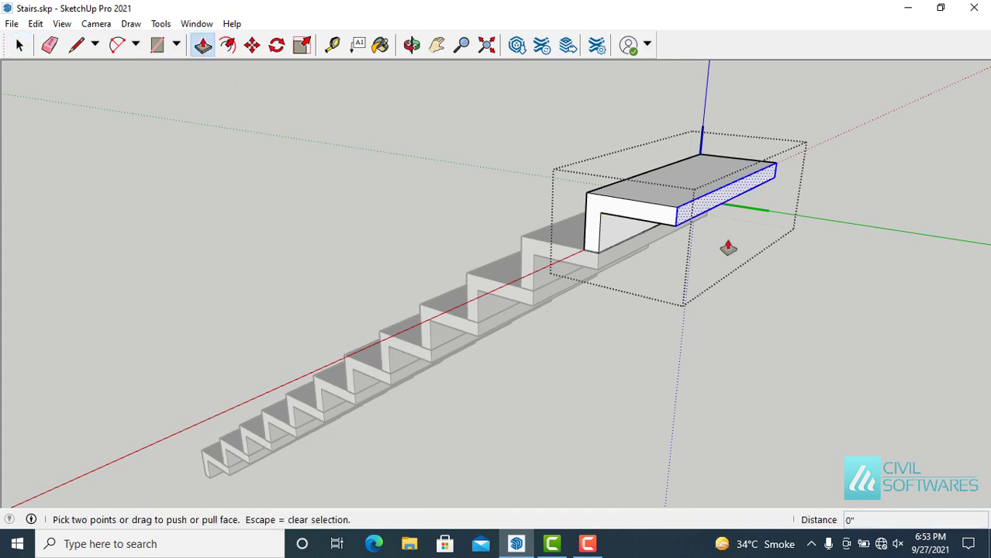
pyautogui.scroll(1, 707, 197)
pyautogui.scroll(2, 707, 198)
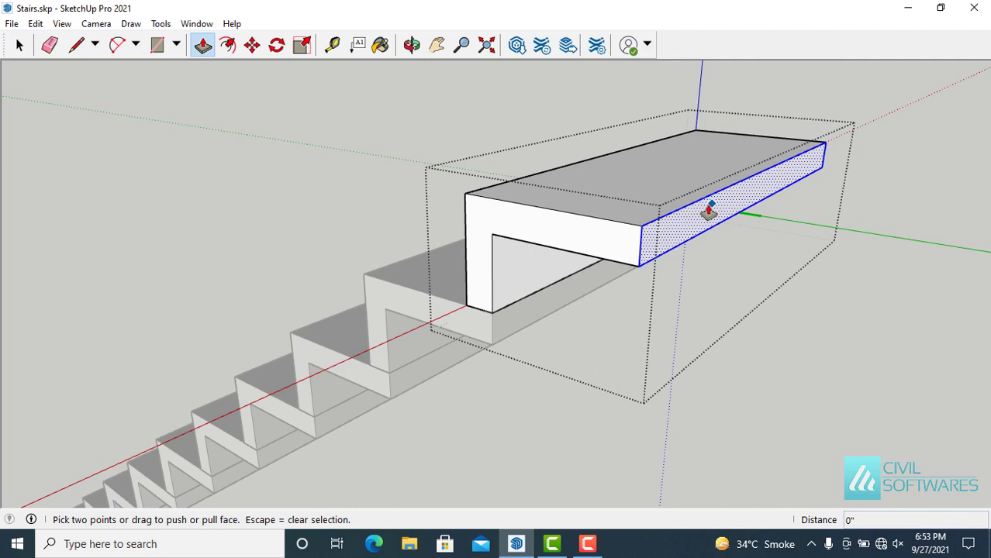
pyautogui.moveTo(708, 209); pyautogui.dragTo(892, 270)
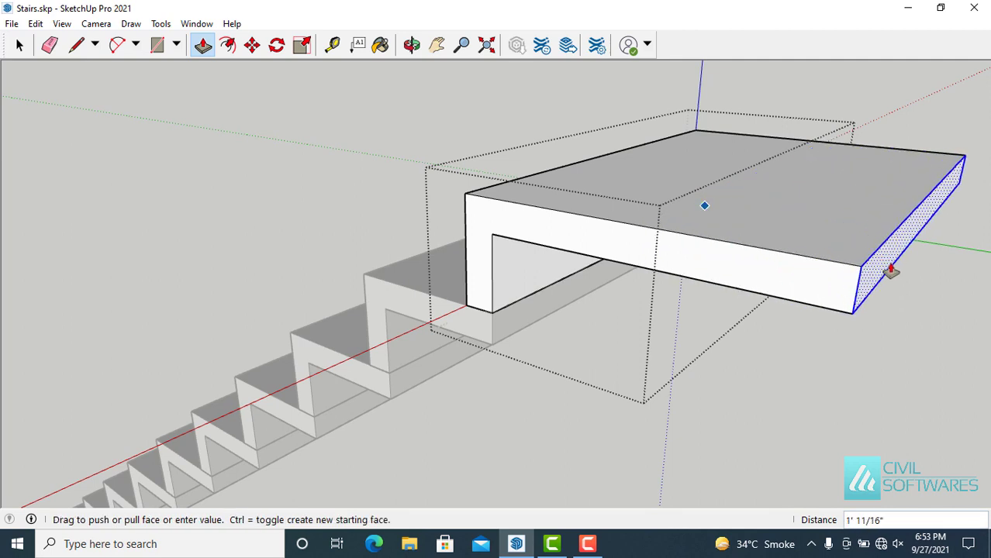
pyautogui.write('3')
pyautogui.press('Return')
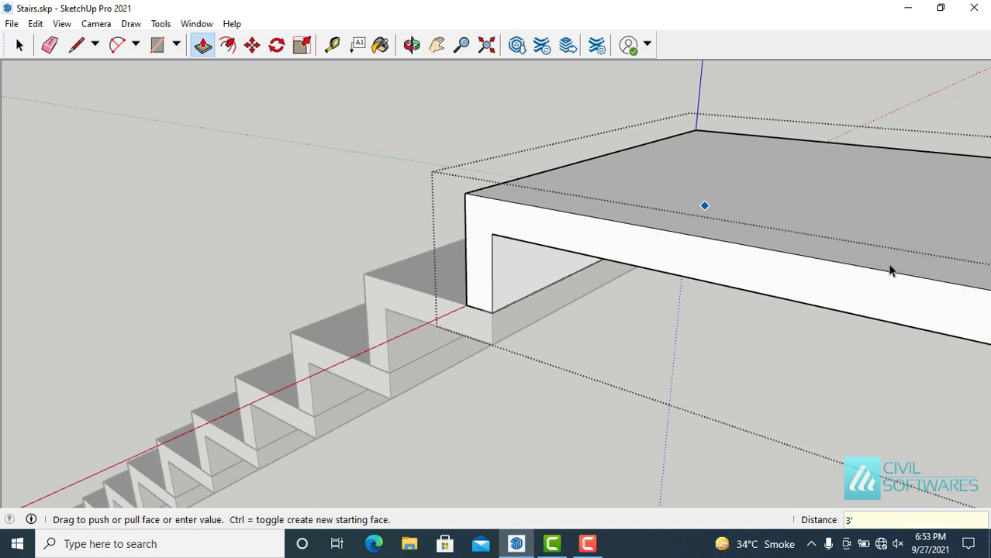